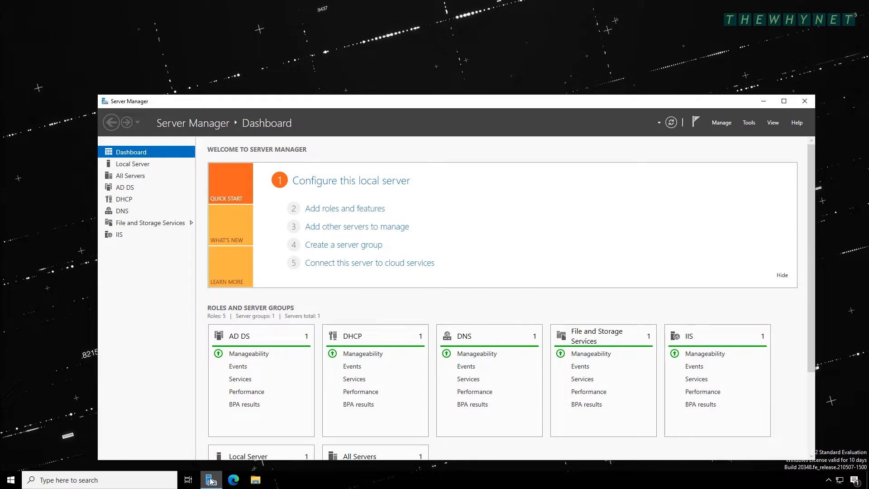
- View the TWN Groups in Active Directory Users and Computers, and open the C:\Shares folder in File Explorer
{"action": "left_click", "coordinate": [749, 122]}
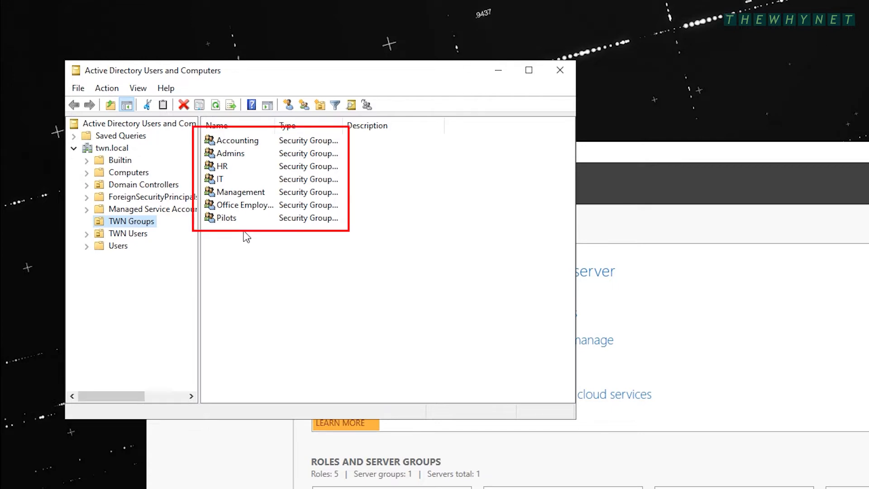
{"action": "left_click", "coordinate": [255, 480]}
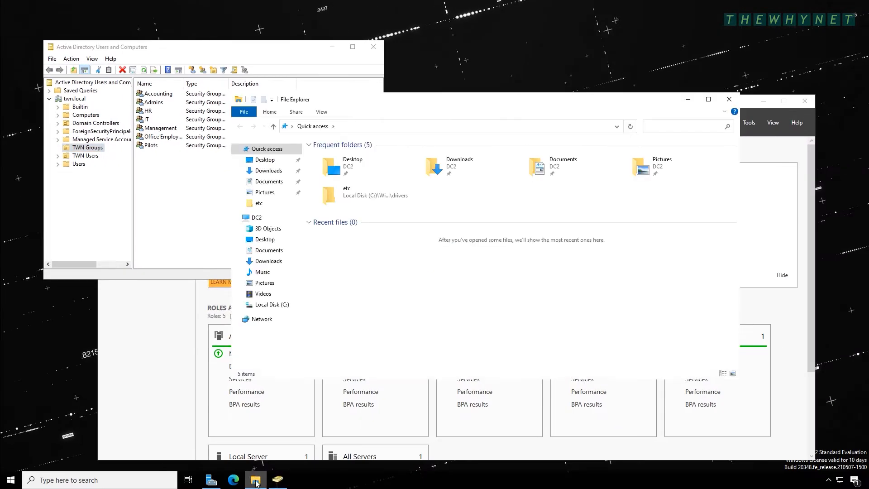
{"action": "left_click", "coordinate": [272, 305]}
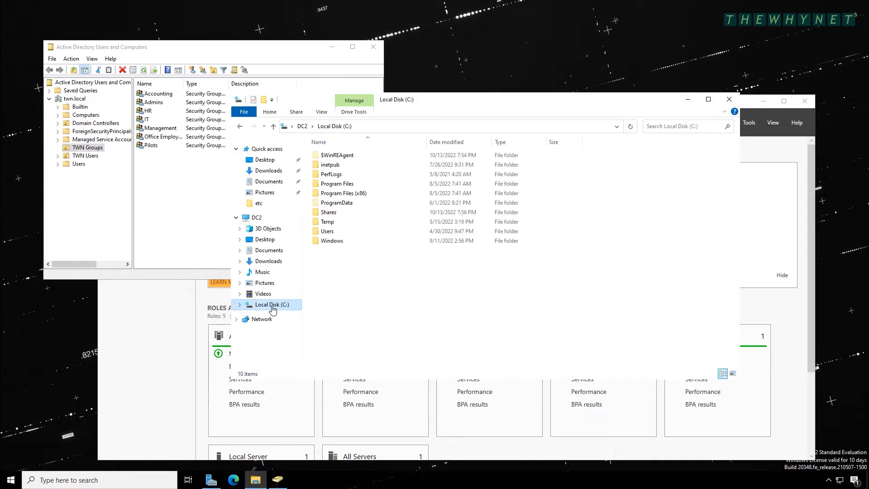
{"action": "double_click", "coordinate": [329, 212]}
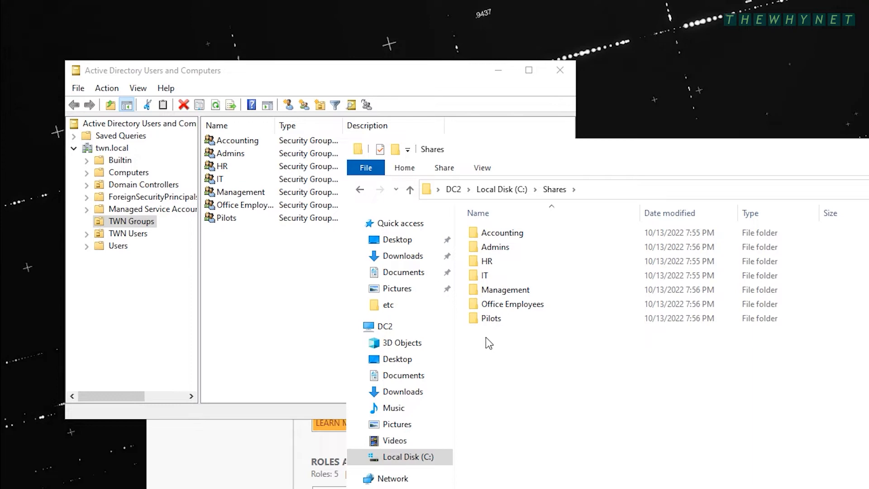
- Share the Accounting folder on the network from its properties, keeping the default people and permission levels
{"action": "right_click", "coordinate": [513, 236]}
{"action": "left_click", "coordinate": [577, 463]}
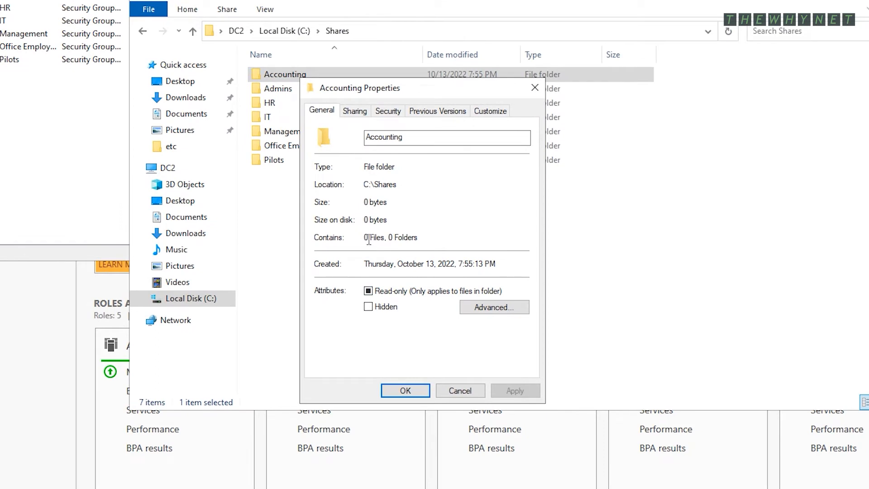
{"action": "left_click", "coordinate": [355, 111]}
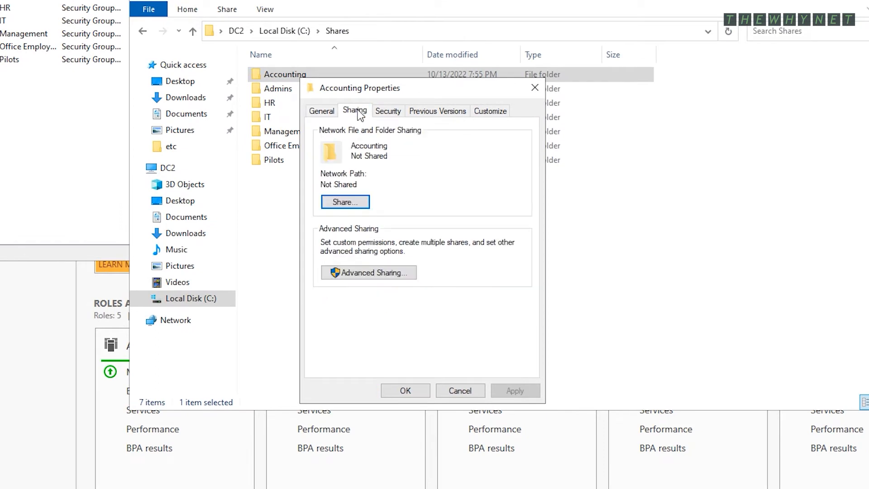
{"action": "left_click", "coordinate": [345, 202]}
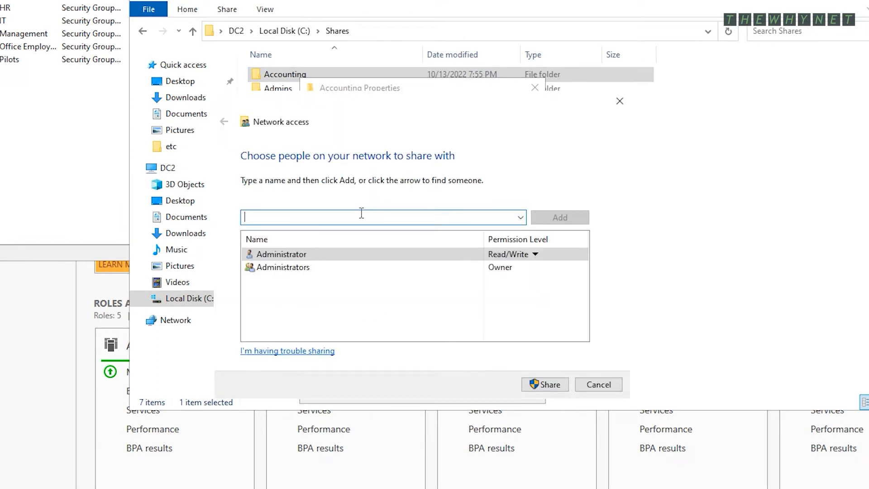
{"action": "left_click", "coordinate": [547, 380]}
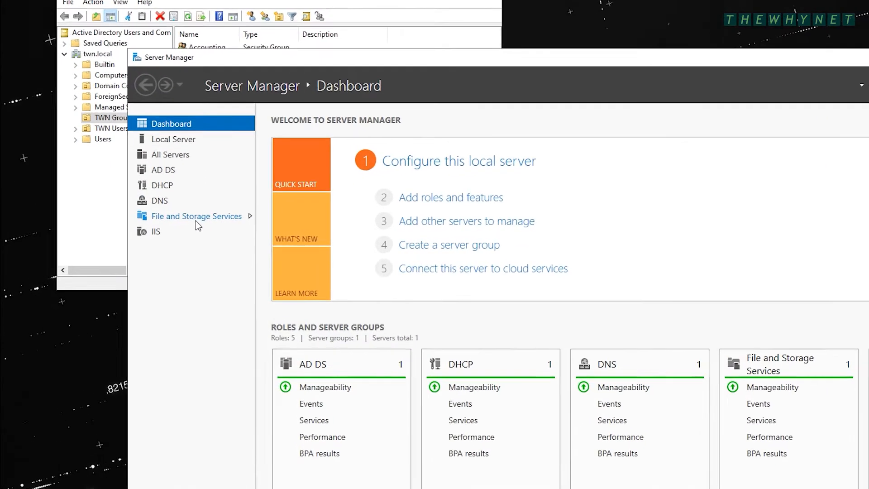
- Switch to Server Manager's File and Storage Services shares and stop sharing Accounting
{"action": "left_click", "coordinate": [151, 223]}
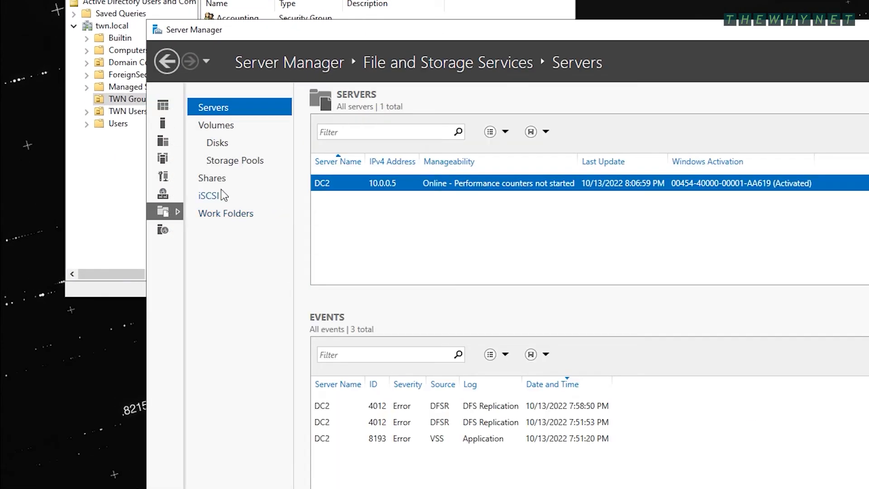
{"action": "left_click", "coordinate": [212, 180]}
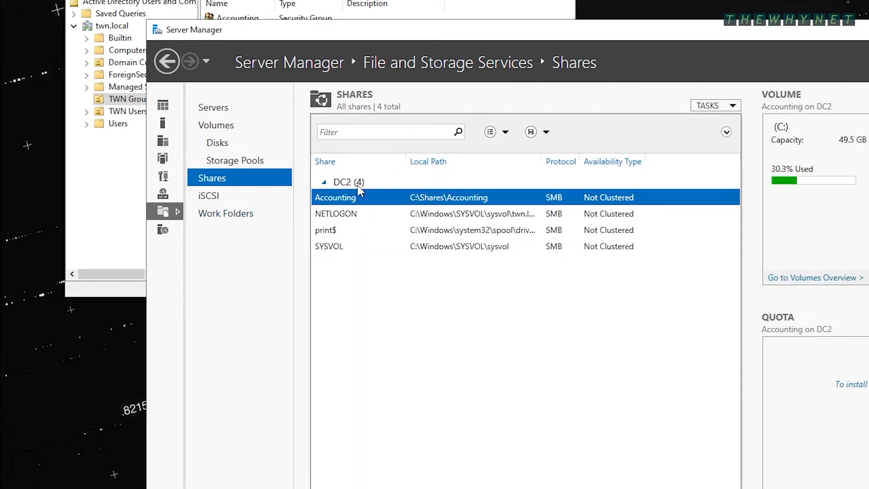
{"action": "right_click", "coordinate": [387, 201]}
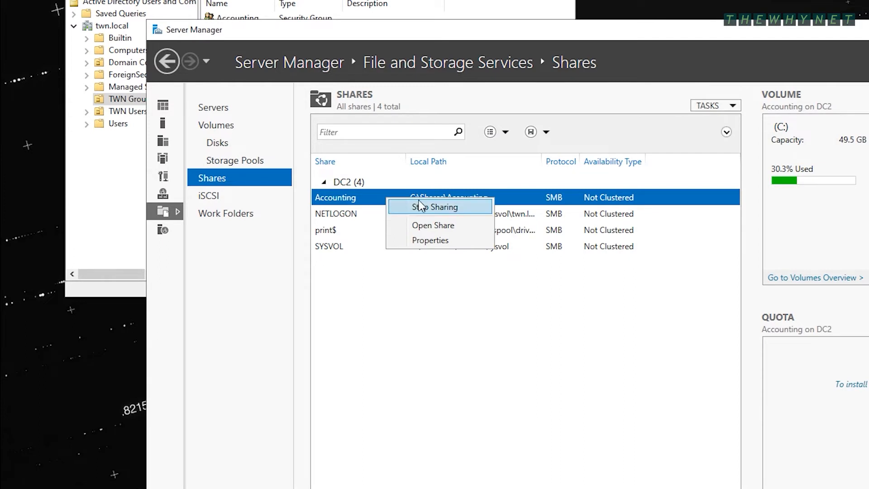
{"action": "left_click", "coordinate": [441, 206]}
{"action": "left_click", "coordinate": [759, 336]}
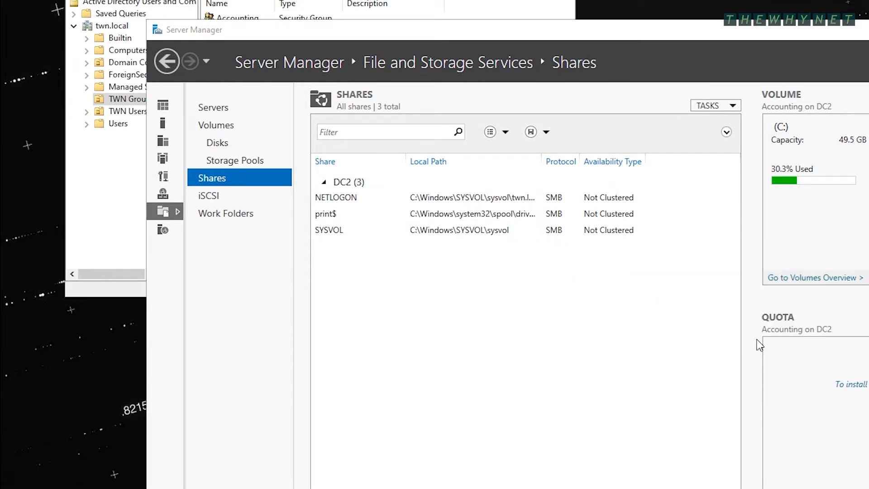
- Start a new share using the SMB Share - Quick profile
{"action": "left_click", "coordinate": [733, 107]}
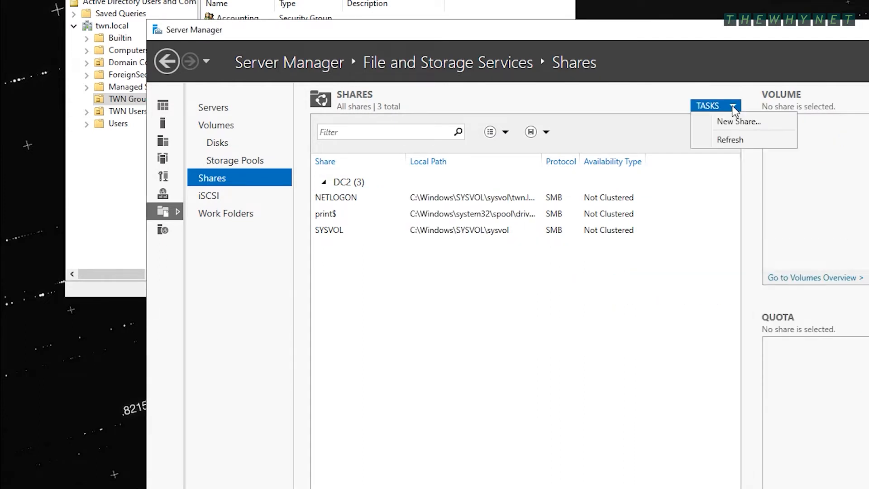
{"action": "left_click", "coordinate": [736, 131]}
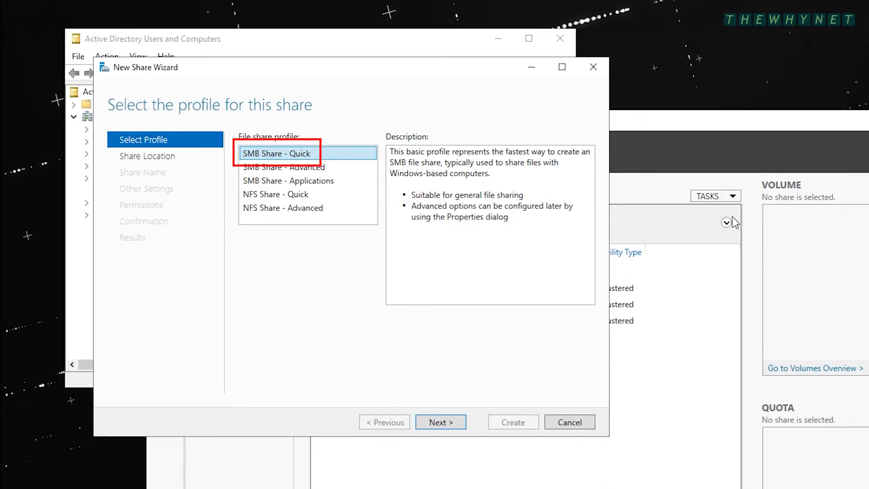
{"action": "left_click", "coordinate": [465, 421]}
- Set the share location to the custom path C:\shares\Accounting
{"action": "left_click", "coordinate": [243, 369]}
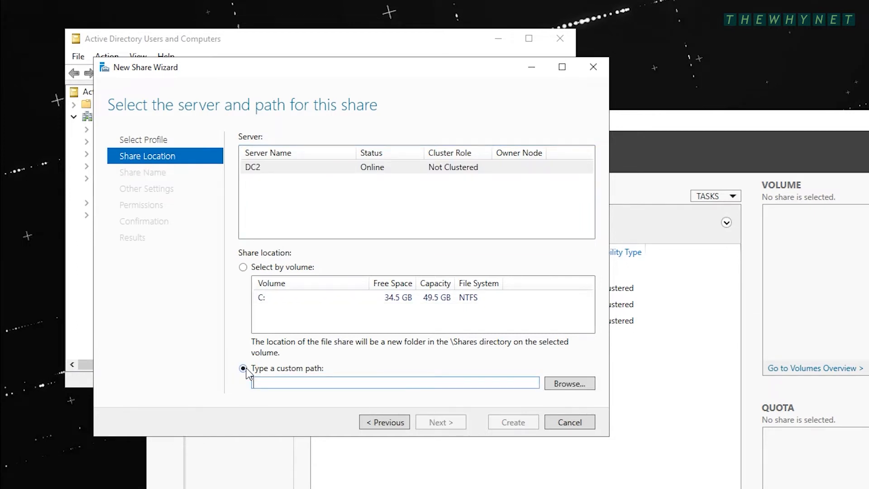
{"action": "left_click", "coordinate": [569, 383]}
{"action": "double_click", "coordinate": [308, 251]}
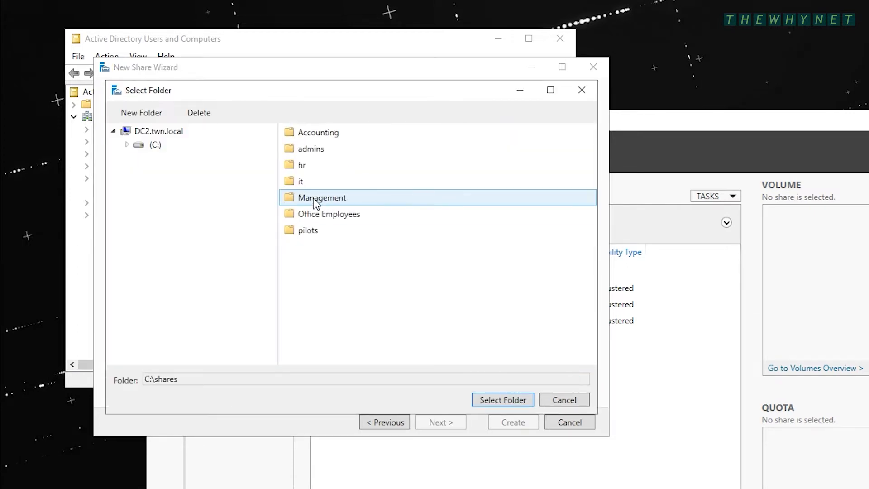
{"action": "double_click", "coordinate": [324, 132]}
{"action": "left_click", "coordinate": [504, 401]}
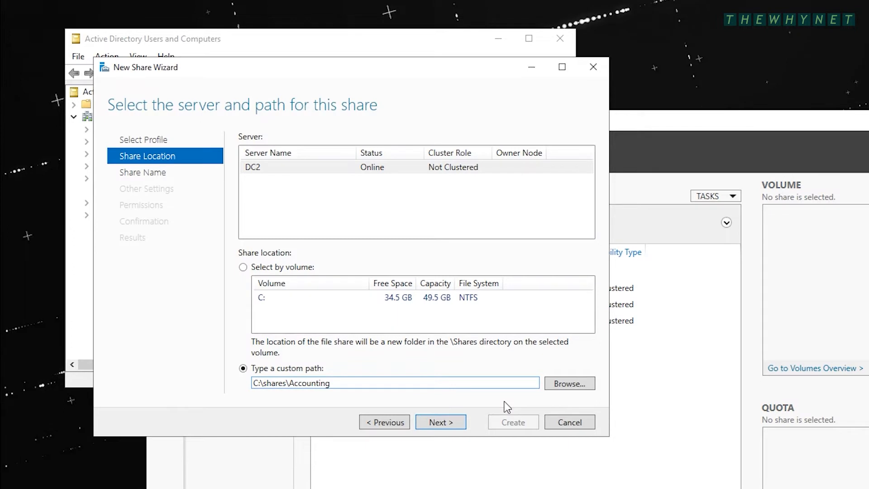
{"action": "left_click", "coordinate": [437, 424]}
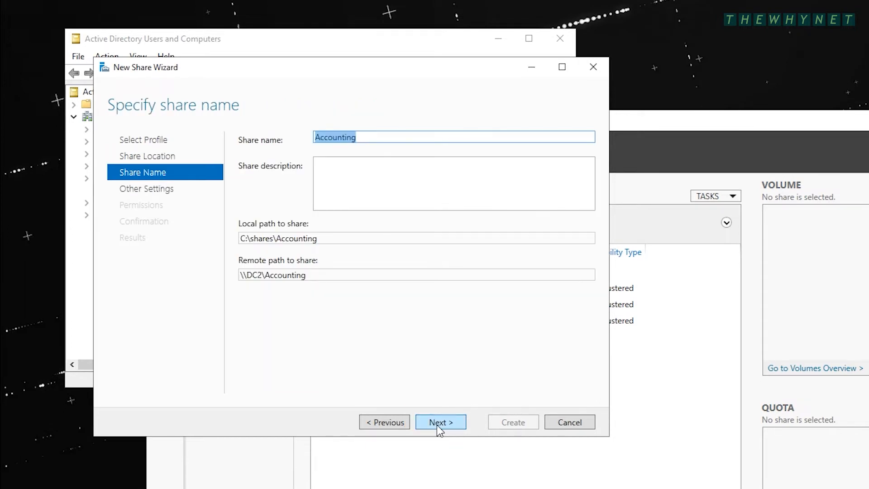
- Keep the share name Accounting and enable access-based enumeration for the share
{"action": "left_click", "coordinate": [438, 424]}
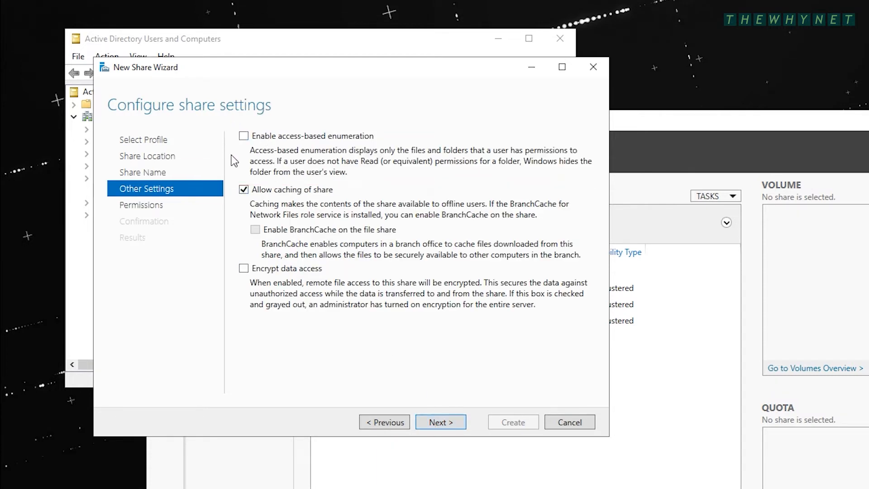
{"action": "left_click", "coordinate": [244, 137]}
{"action": "left_click", "coordinate": [441, 422]}
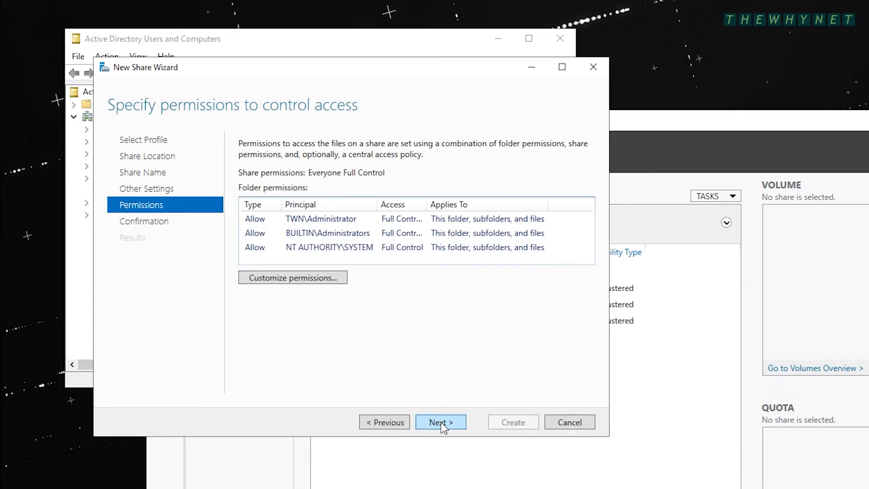
- Customize the folder permissions by adding the Accounting group with Modify access to this folder, subfolders and files
{"action": "left_click", "coordinate": [307, 280]}
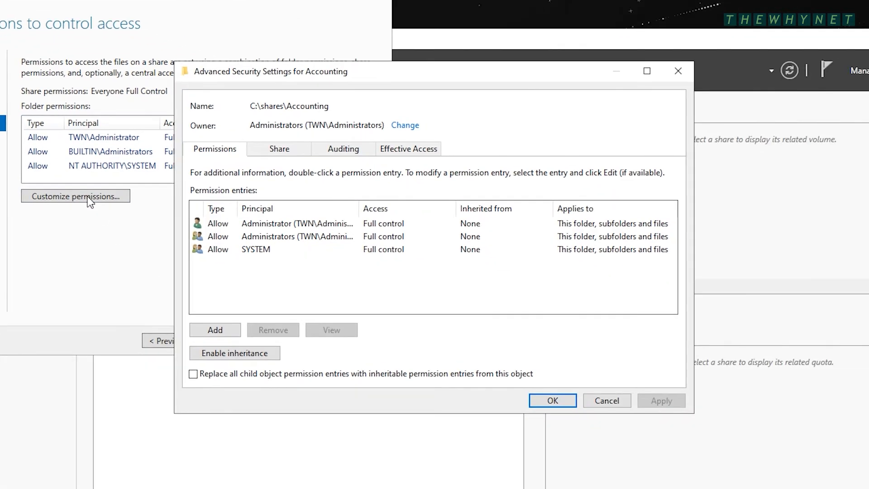
{"action": "double_click", "coordinate": [359, 209]}
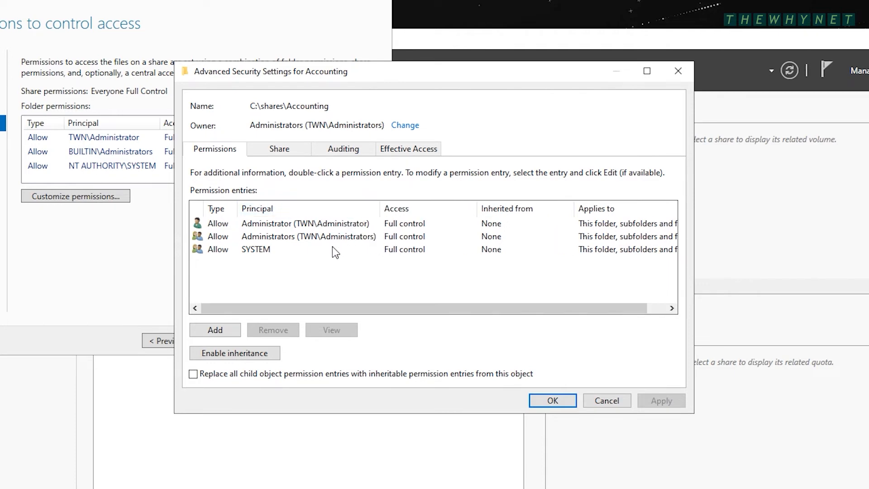
{"action": "left_click", "coordinate": [217, 331]}
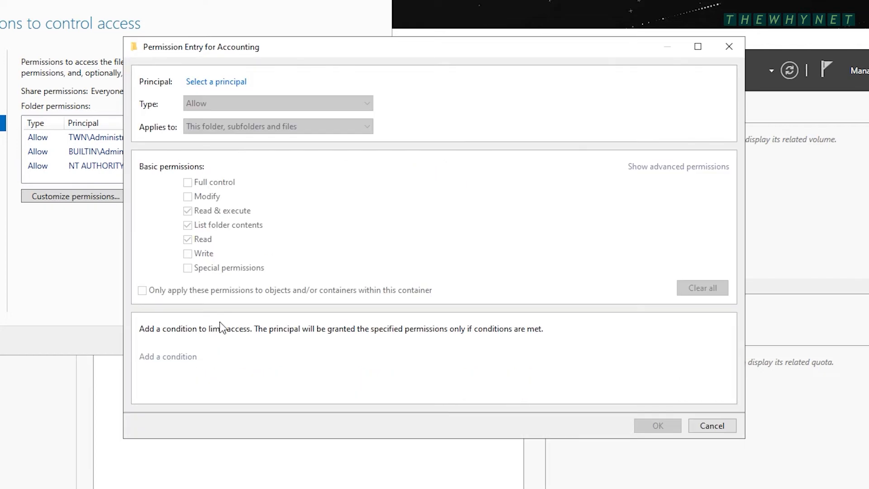
{"action": "left_click", "coordinate": [205, 85]}
{"action": "type", "text": "accounti"}
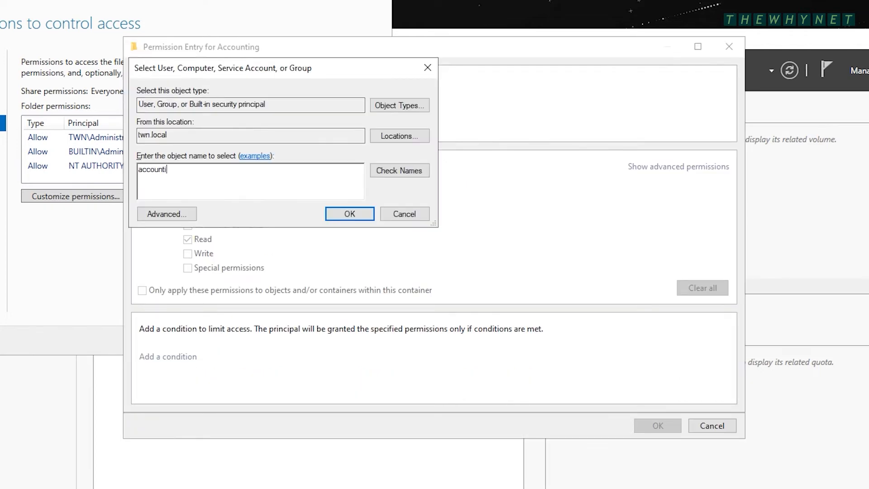
{"action": "key", "text": "Return"}
{"action": "left_click", "coordinate": [191, 198]}
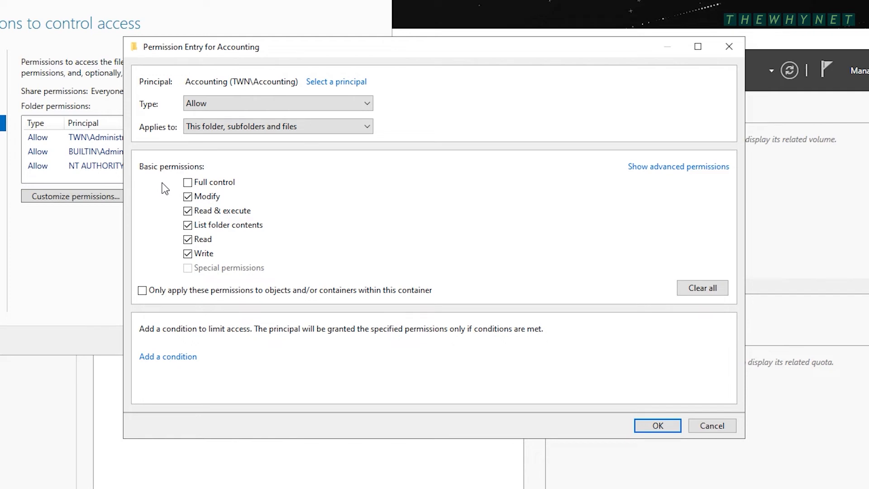
{"action": "left_click", "coordinate": [652, 426]}
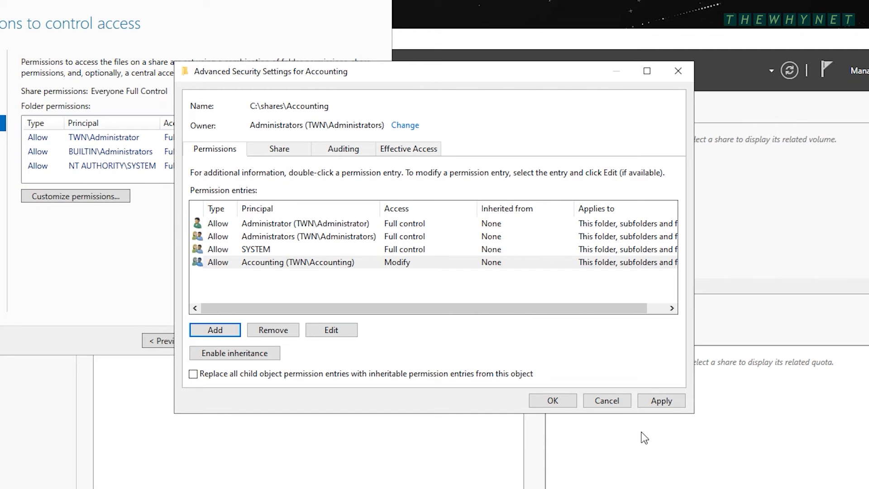
- Add a share permission entry allowing the Accounting group Change access
{"action": "left_click", "coordinate": [293, 155]}
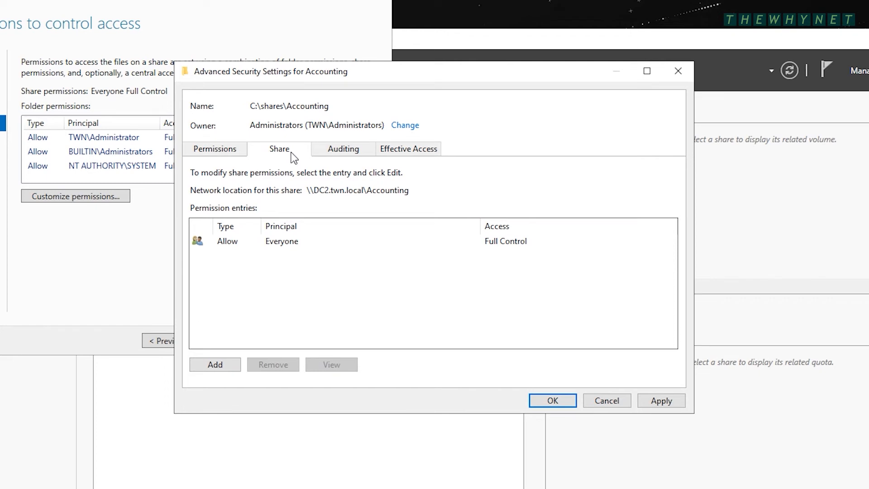
{"action": "left_click", "coordinate": [233, 365]}
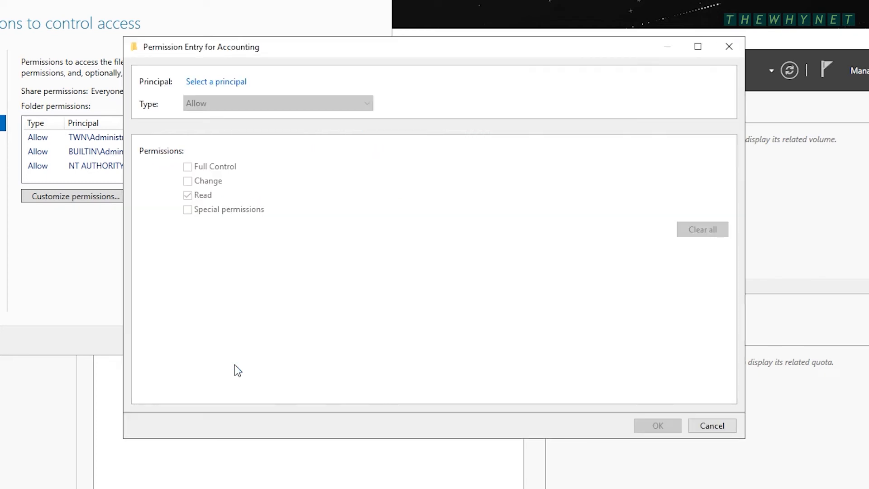
{"action": "left_click", "coordinate": [229, 83]}
{"action": "type", "text": "a"}
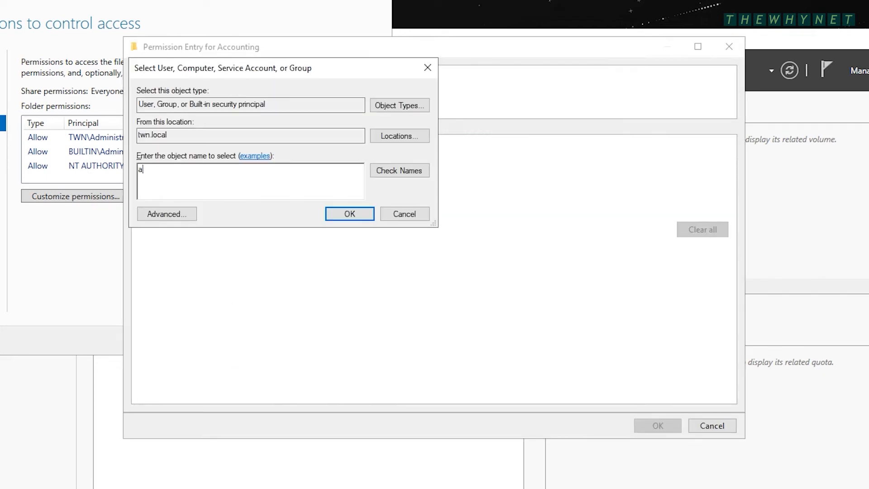
{"action": "type", "text": "ccounting"}
{"action": "key", "text": "Return"}
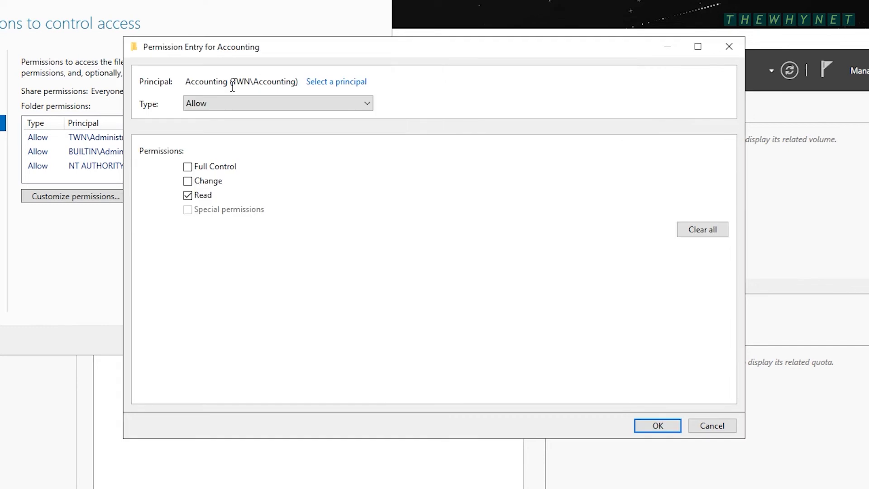
{"action": "left_click", "coordinate": [188, 181]}
{"action": "left_click", "coordinate": [658, 426]}
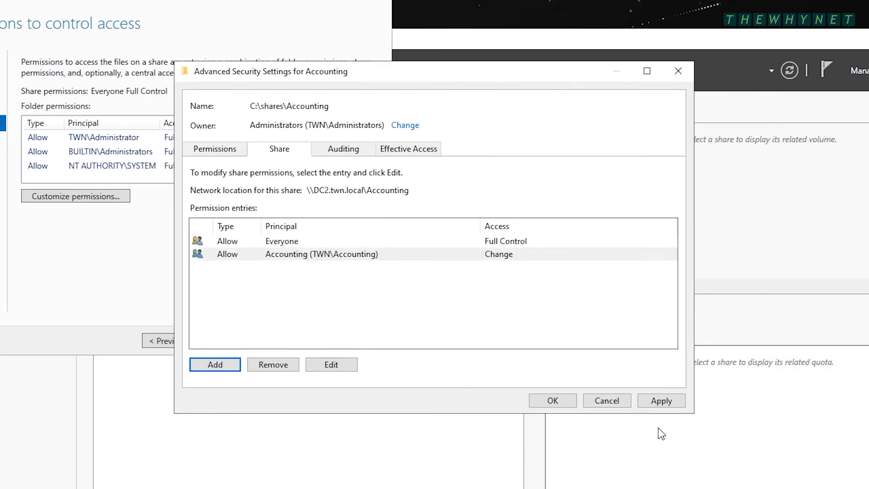
- Add a share permission entry allowing the Administrators group Full Control
{"action": "left_click", "coordinate": [222, 366]}
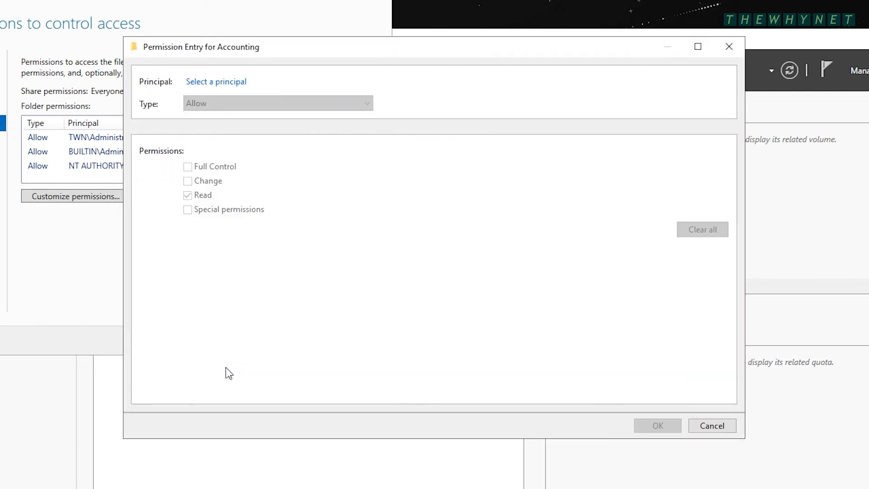
{"action": "left_click", "coordinate": [197, 83]}
{"action": "type", "text": "administrators"}
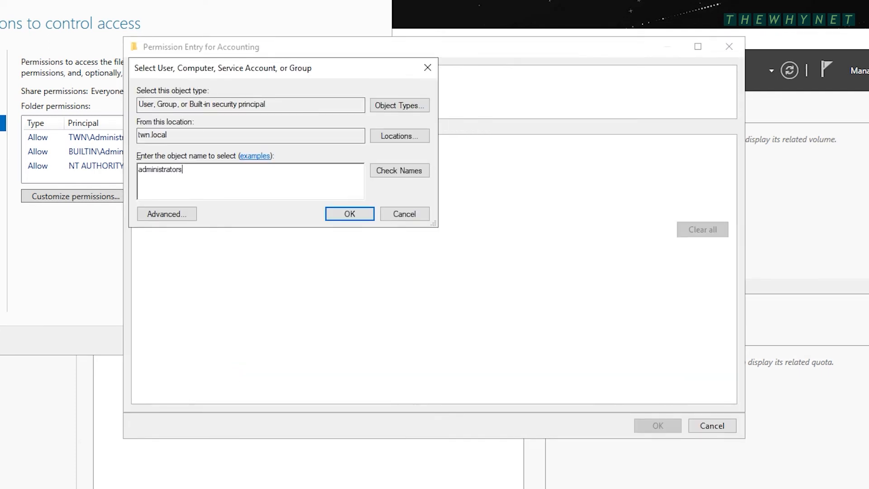
{"action": "key", "text": "Return"}
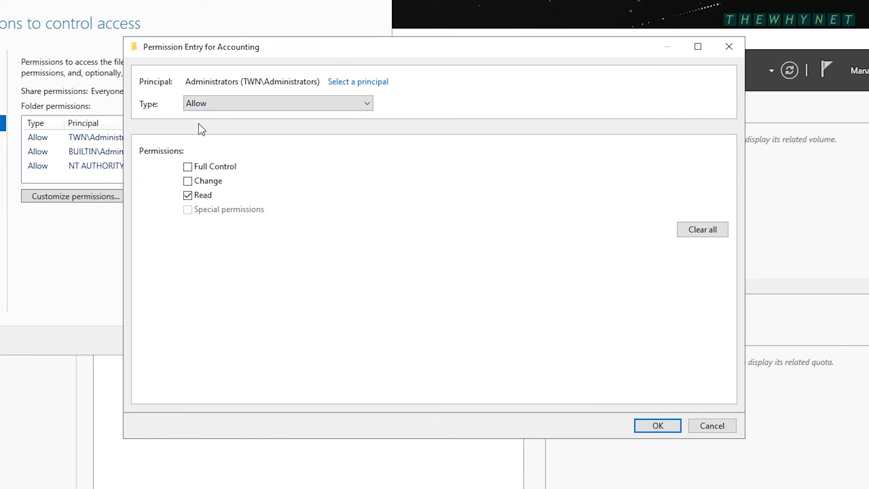
{"action": "left_click", "coordinate": [187, 167]}
{"action": "left_click", "coordinate": [642, 429]}
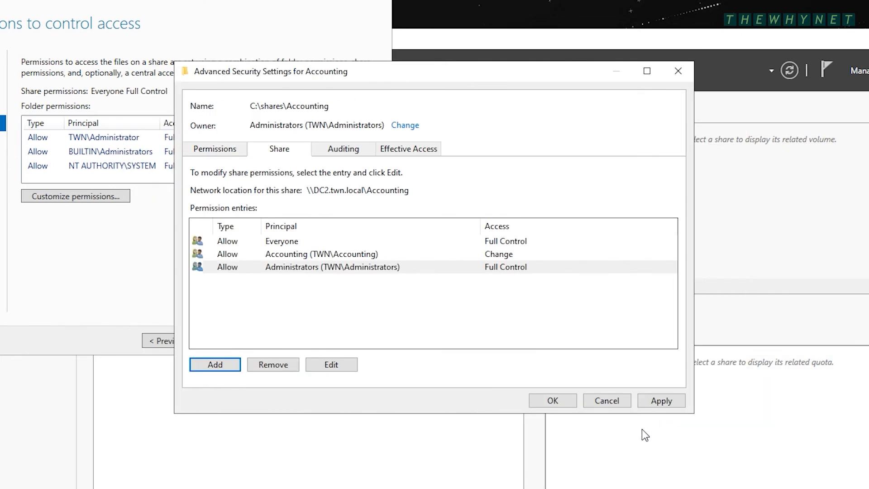
- Remove the Everyone entry from the Accounting share permissions and accept the advanced security settings
{"action": "left_click", "coordinate": [233, 242]}
{"action": "left_click", "coordinate": [279, 365]}
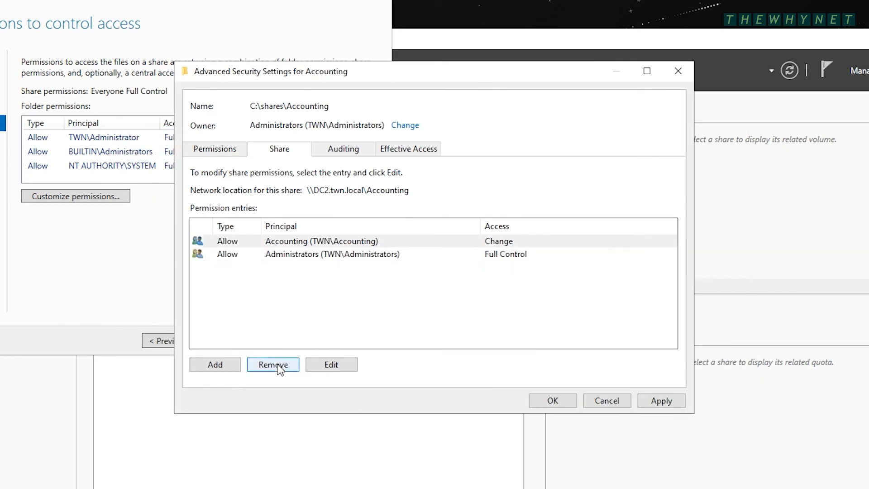
{"action": "left_click", "coordinate": [548, 401]}
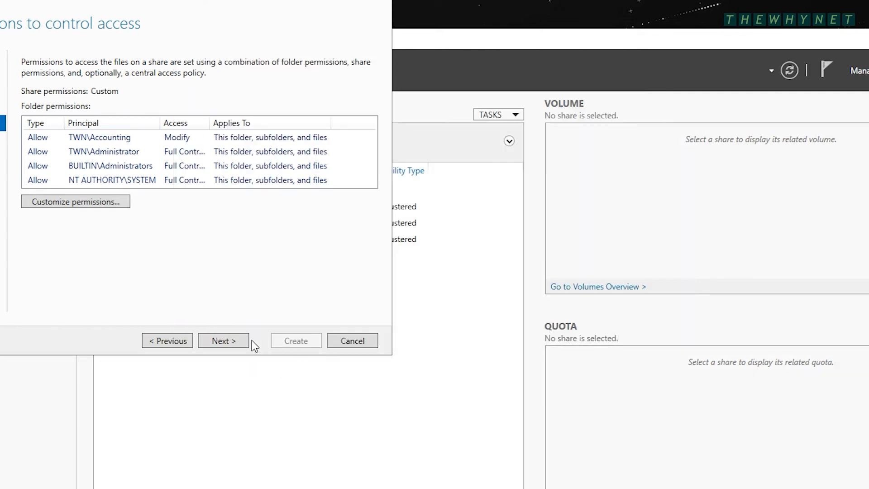
- Proceed to the confirmation of the share settings, create the Accounting share and close the wizard
{"action": "left_click", "coordinate": [237, 340]}
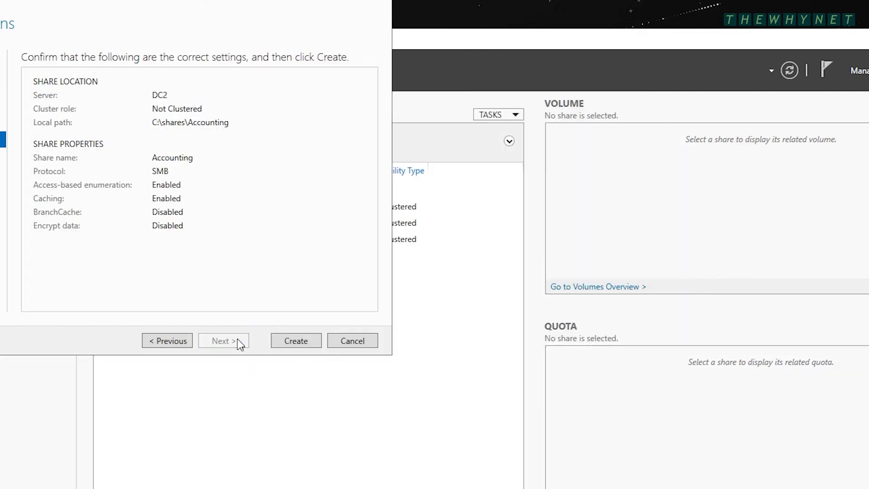
{"action": "left_click", "coordinate": [290, 346]}
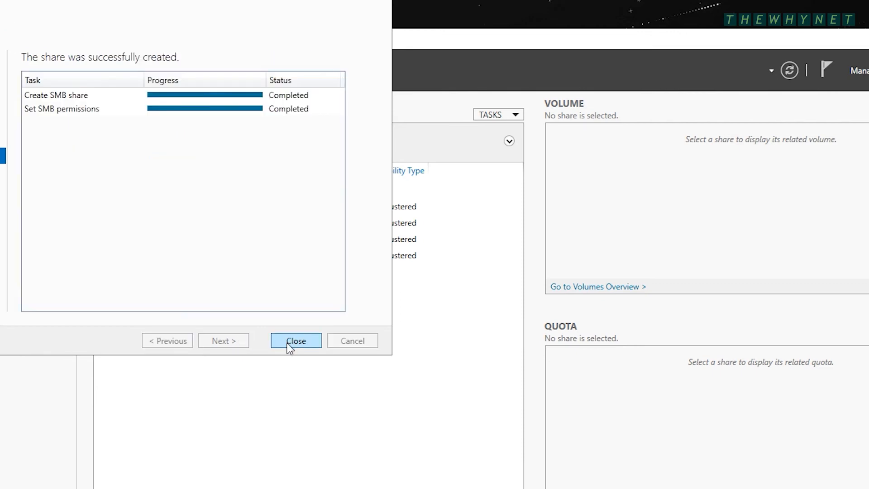
{"action": "left_click", "coordinate": [295, 341]}
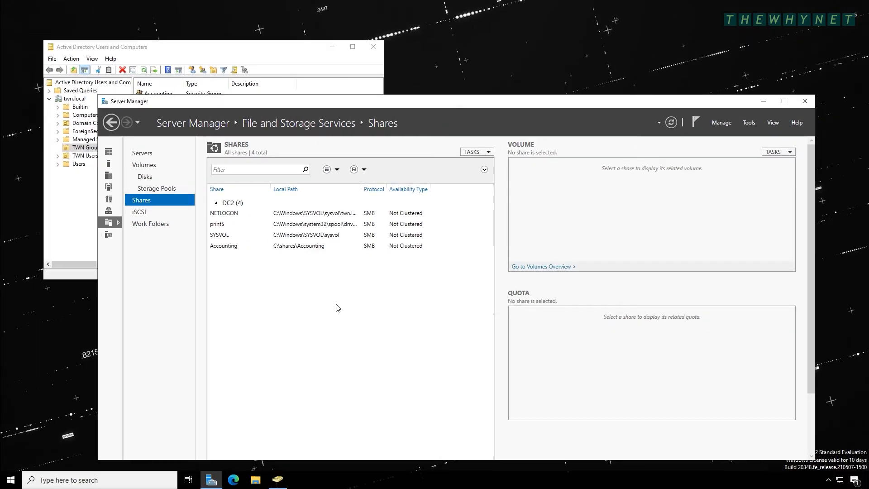
- Open the network location \\dc2 in File Explorer to list the server's shares
{"action": "key", "text": "super+r"}
{"action": "key", "text": "Right"}
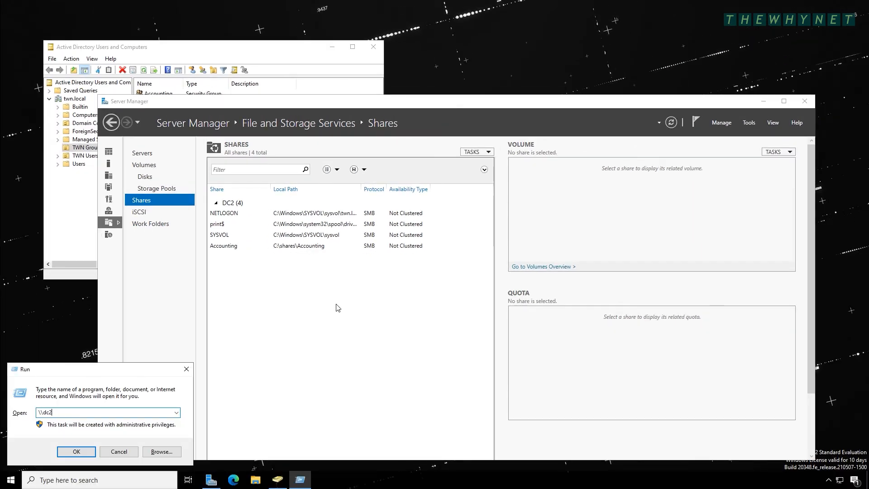
{"action": "key", "text": "Return"}
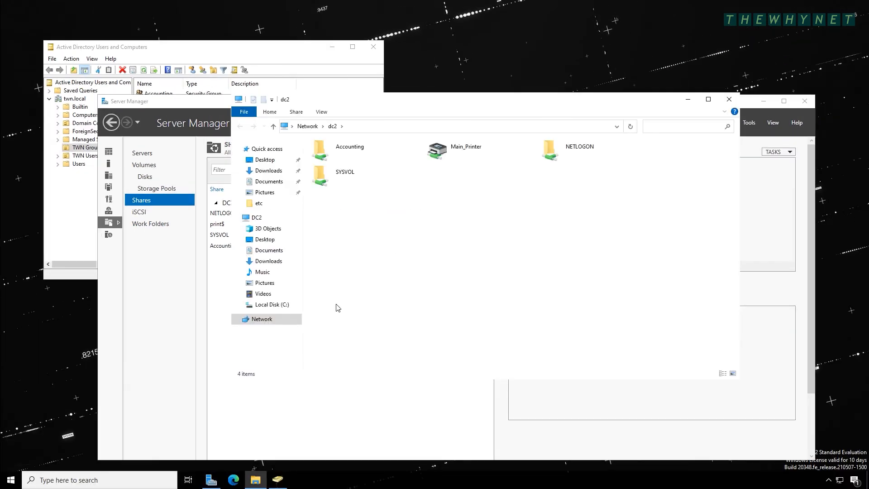
- Check which people and groups the Accounting share on \\dc2 is shared with, leaving the network access settings unchanged
{"action": "right_click", "coordinate": [329, 153]}
{"action": "left_click", "coordinate": [356, 263]}
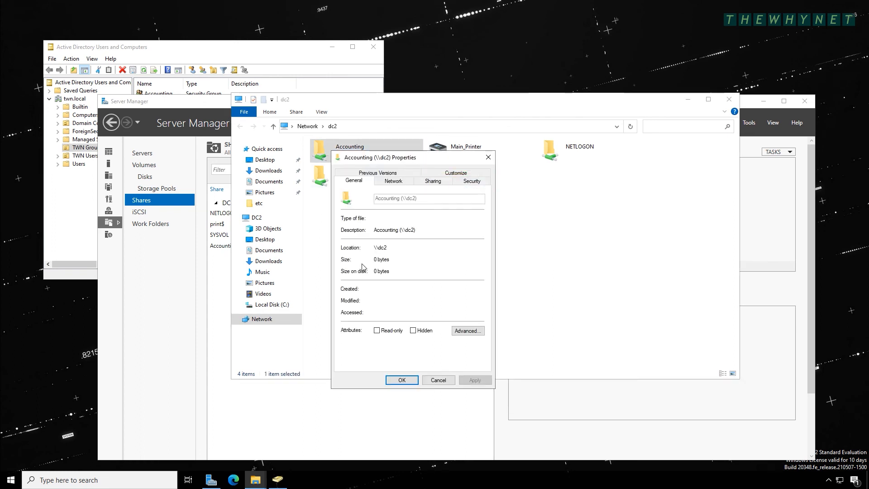
{"action": "left_click", "coordinate": [428, 182]}
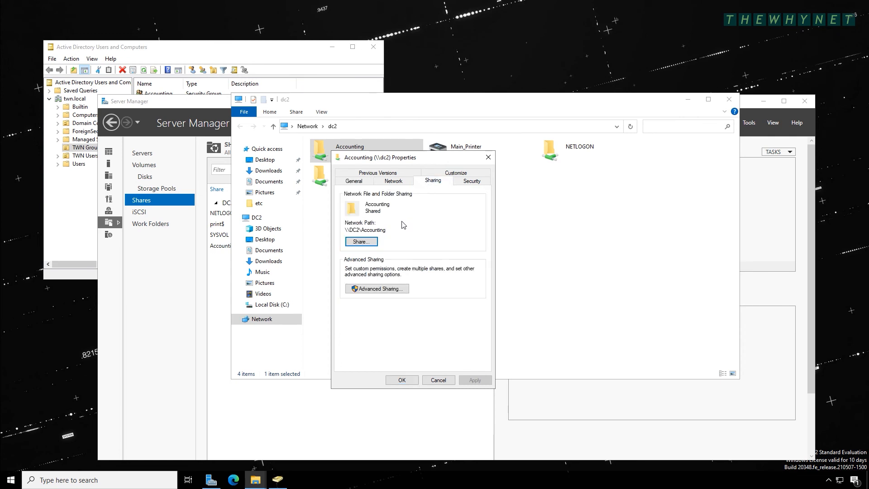
{"action": "left_click", "coordinate": [362, 242]}
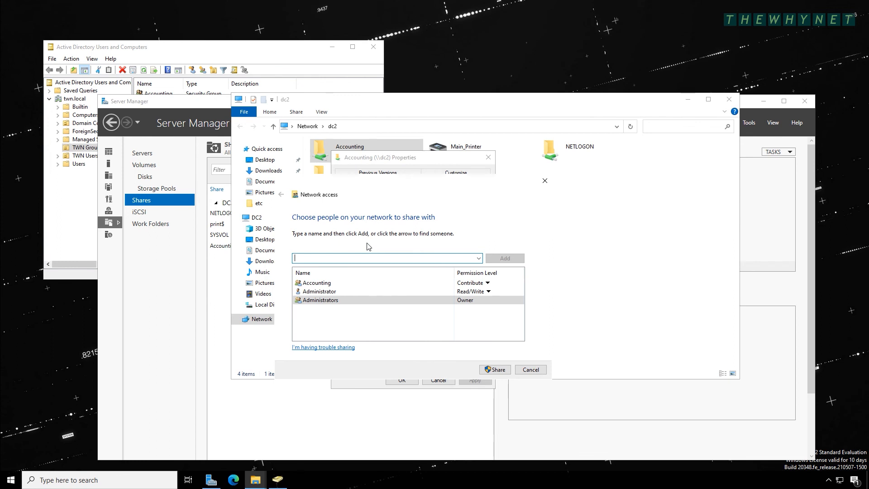
{"action": "left_click", "coordinate": [532, 369]}
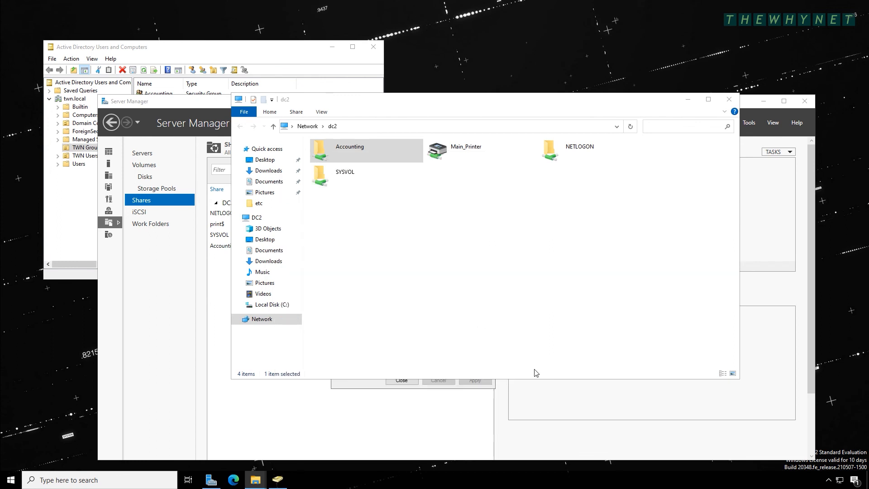
- Examine the share permissions of the Accounting share through the Advanced Sharing settings in its properties
{"action": "right_click", "coordinate": [378, 154]}
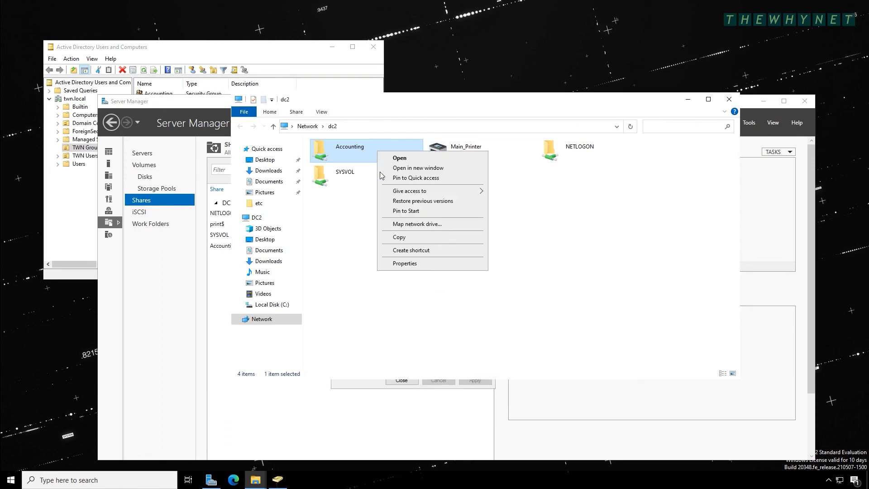
{"action": "left_click", "coordinate": [394, 263]}
{"action": "left_click", "coordinate": [385, 289]}
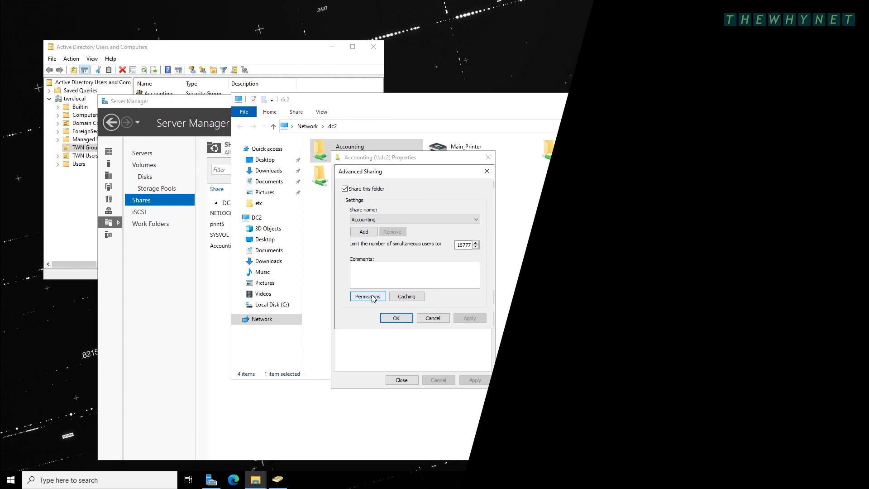
{"action": "left_click", "coordinate": [372, 297]}
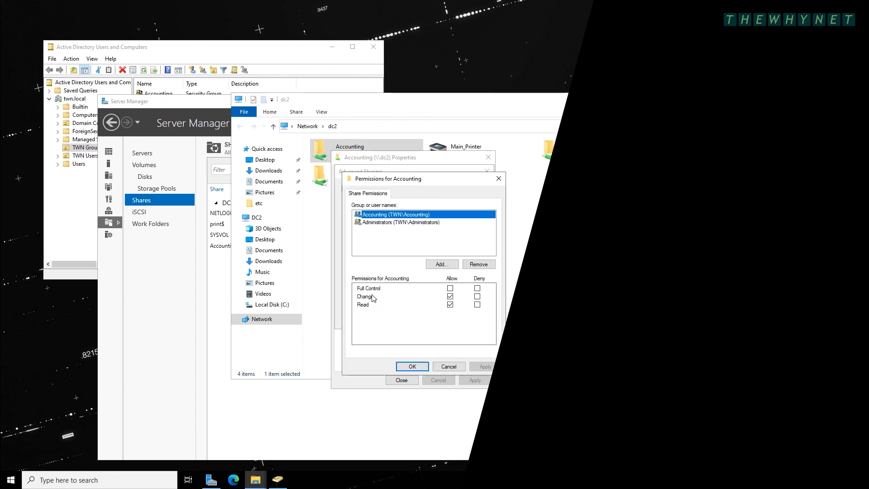